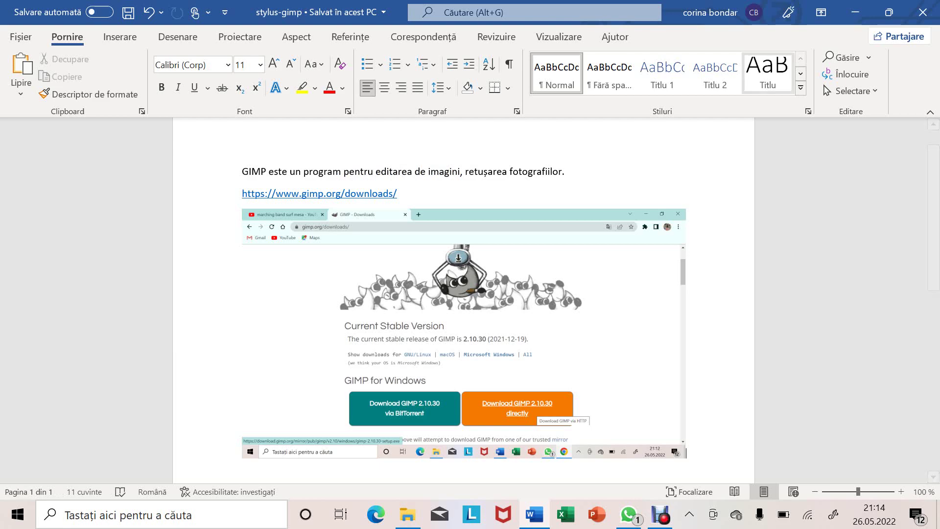
Step: Minimize the stylus-gimp Word document and launch GIMP 2.10.30 from its desktop shortcut
left_click(854, 12)
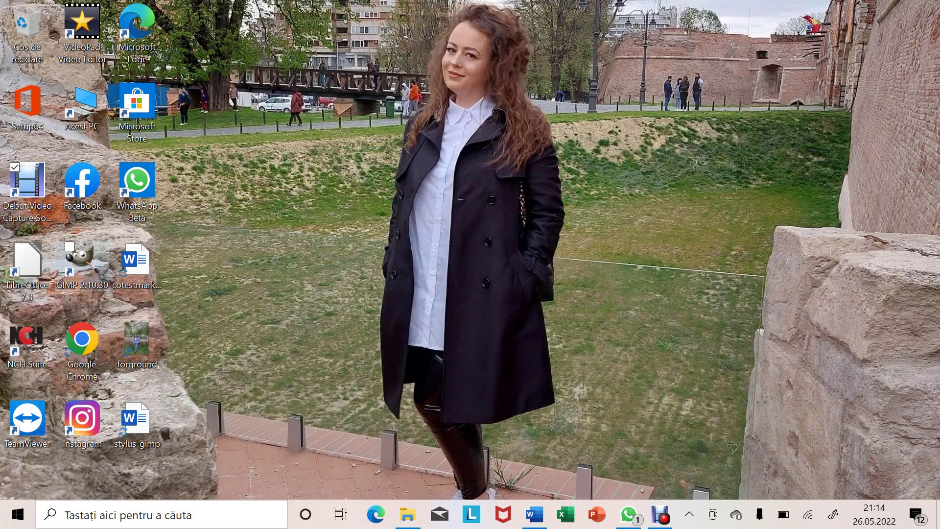
left_click(83, 260)
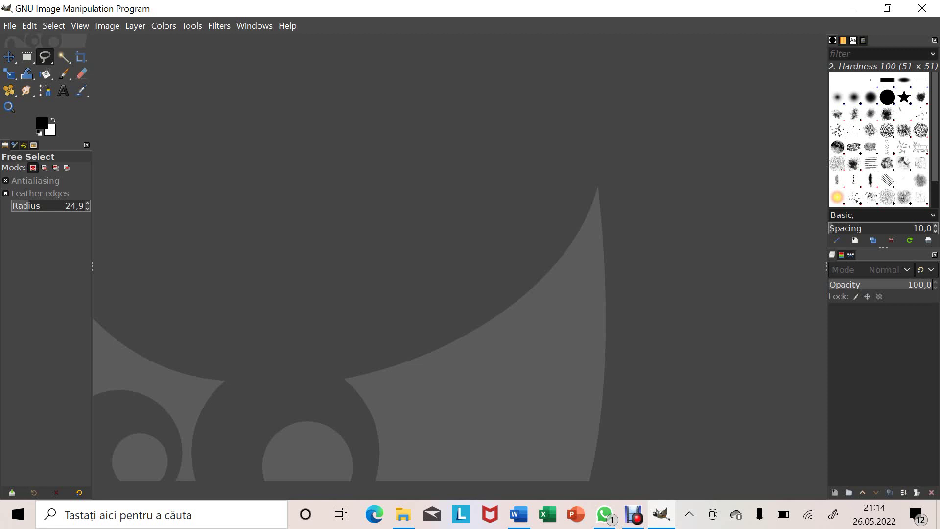
Step: Open GIMP's Edit menu with Alt+E from the empty workspace
key("alt+e")
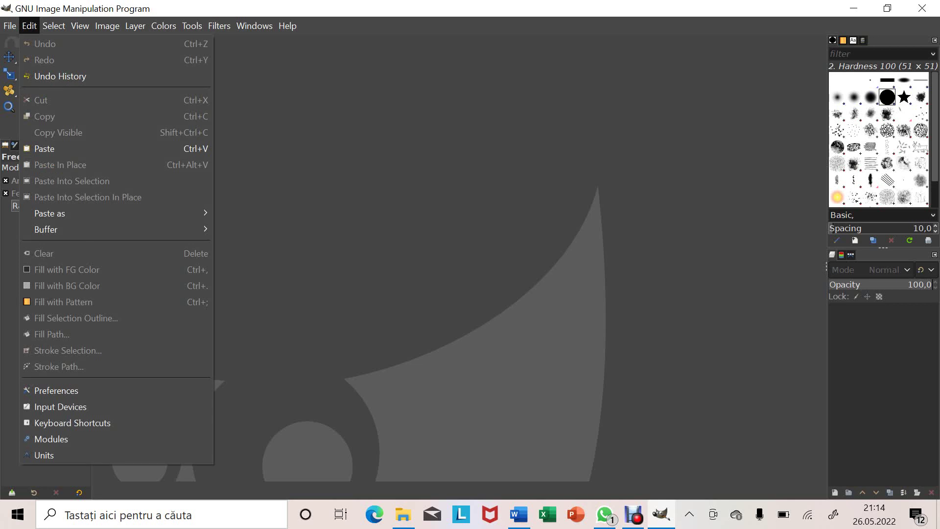
Step: Open Configure Input Devices and select the WACOM Tablet Pressure Stylus to show its settings
left_click(60, 407)
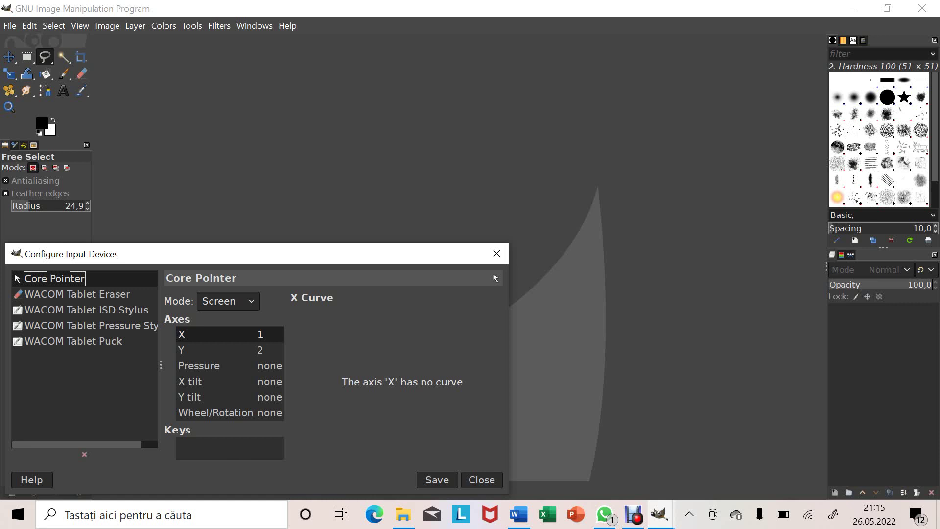
key("Down")
key("Down")
key("Down")
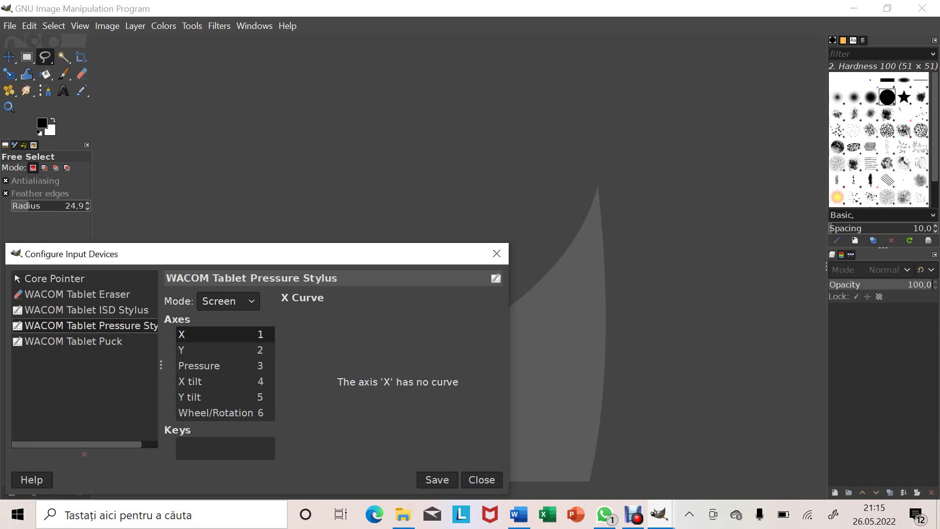
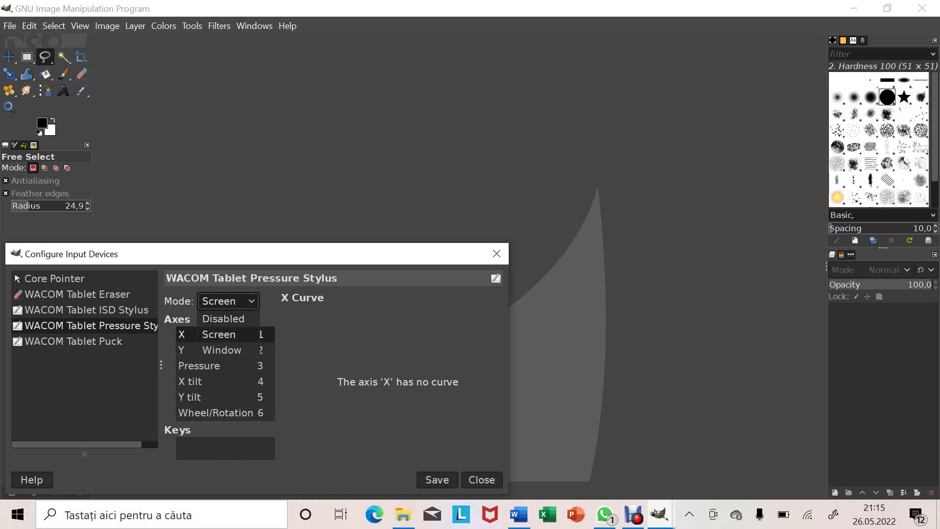
Step: Keep the WACOM Tablet Pressure Stylus in Screen mode and close Configure Input Devices
key("Down")
key("Up")
key("Return")
key("Tab")
key("Tab")
key("Escape")
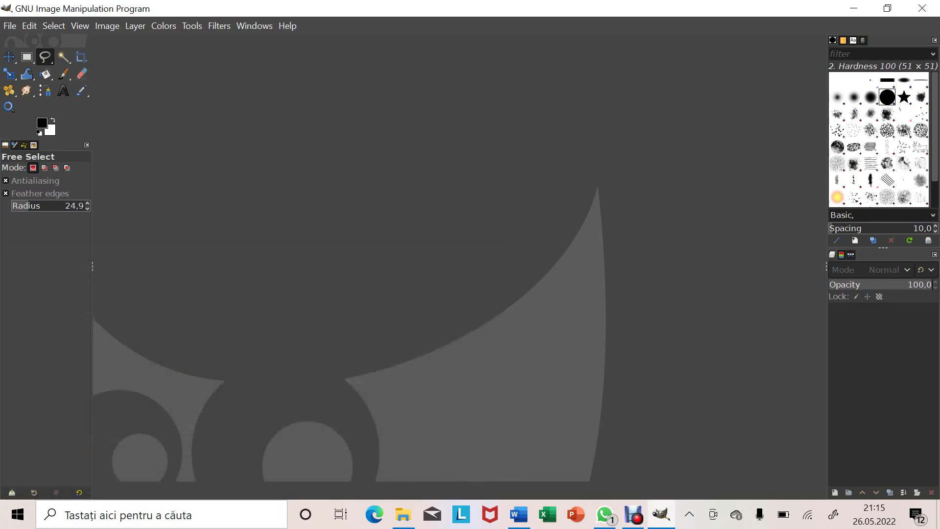
Step: Quit GIMP using File > Quit
key("alt+f")
key("Up")
key("Return")
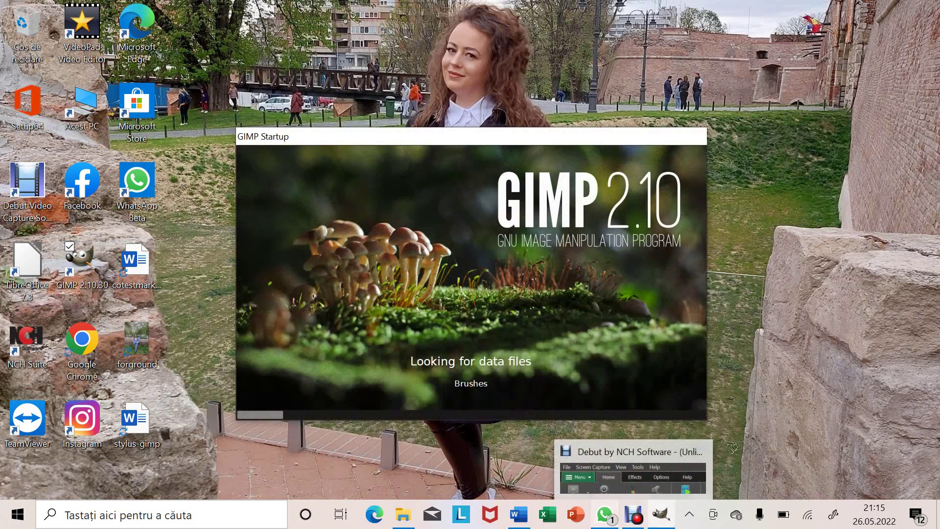
Step: Relaunch GIMP 2.10 and let the splash finish loading tools and brushes
right_click(604, 514)
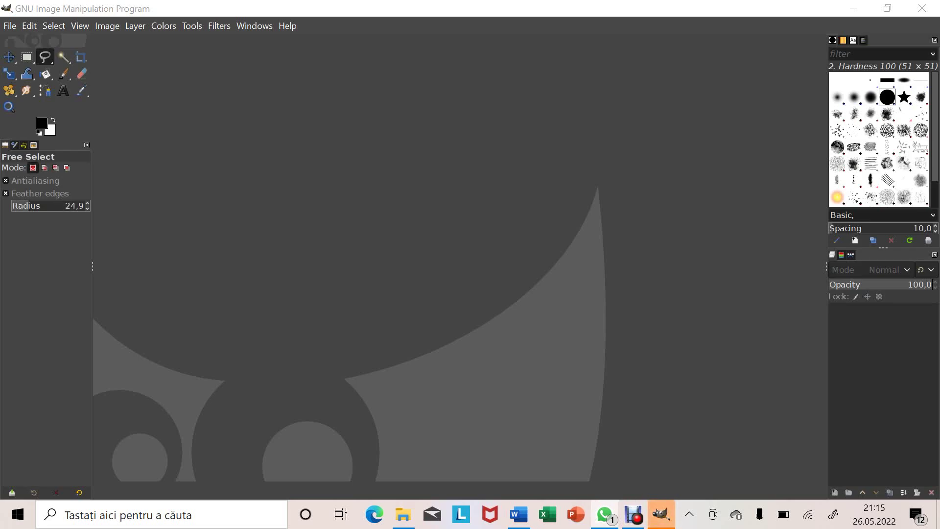
Step: In Edit > Input Devices, confirm WACOM Tablet ISD Stylus is in Screen mode, then close the dialog
left_click(29, 25)
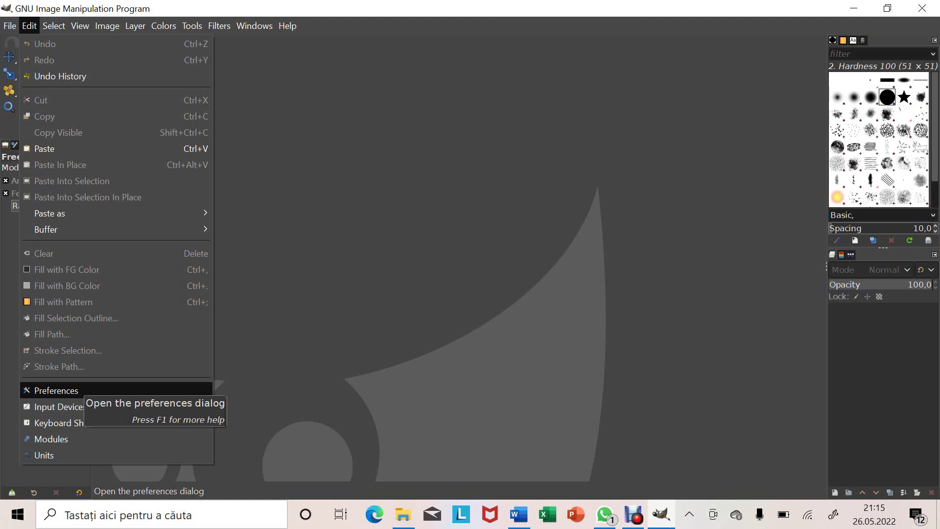
key("Down")
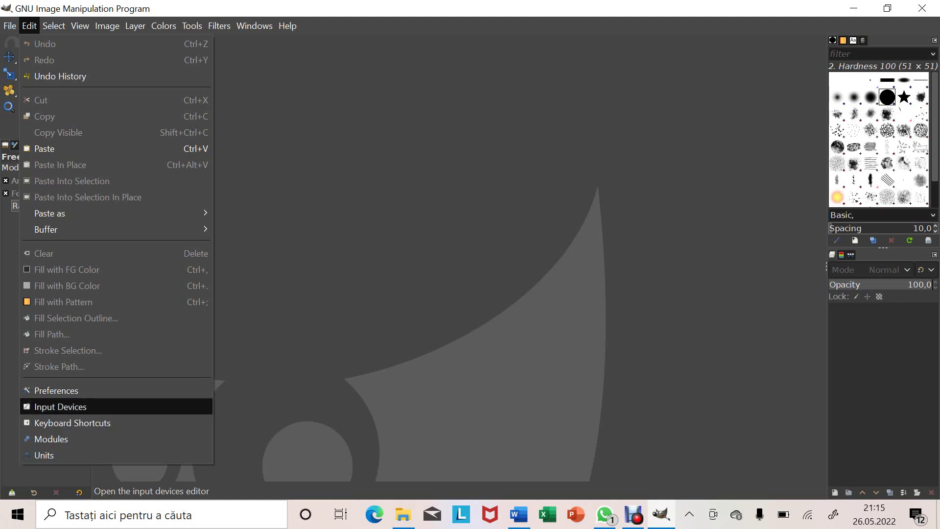
key("Return")
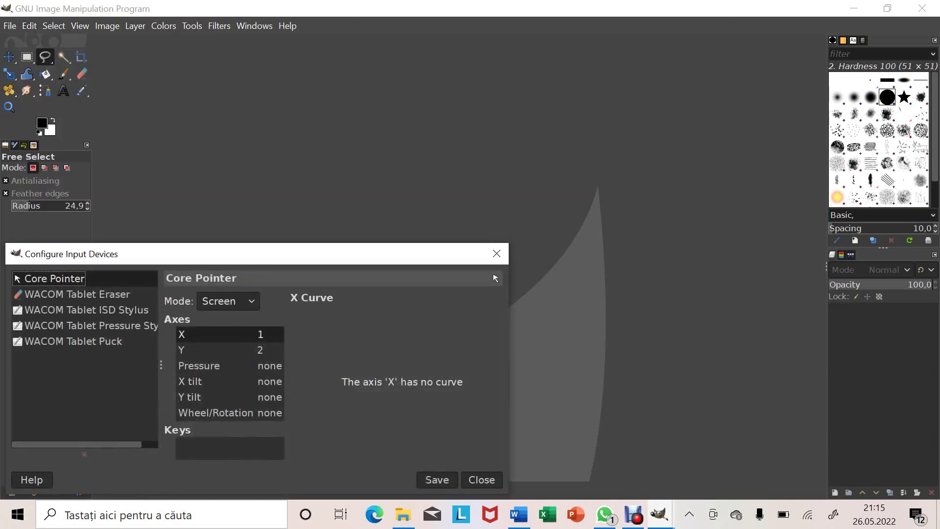
key("Down")
key("Down")
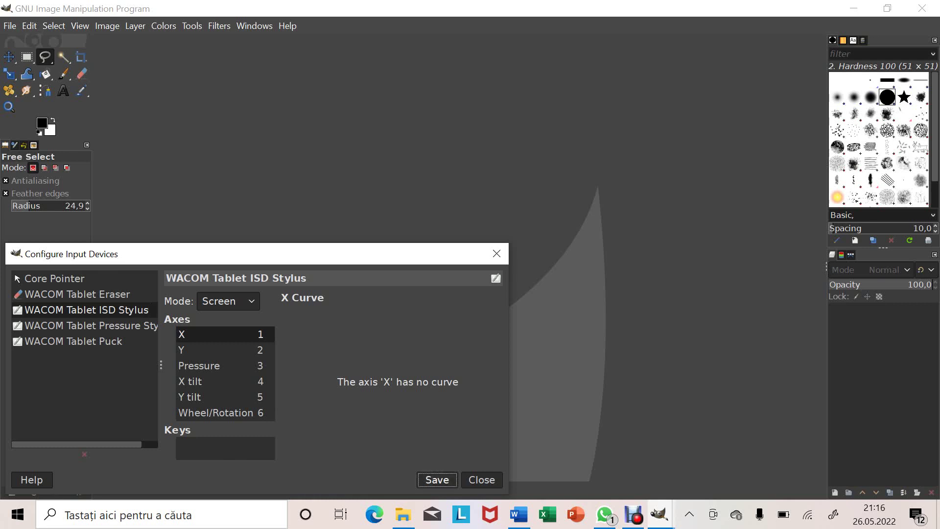
left_click(482, 480)
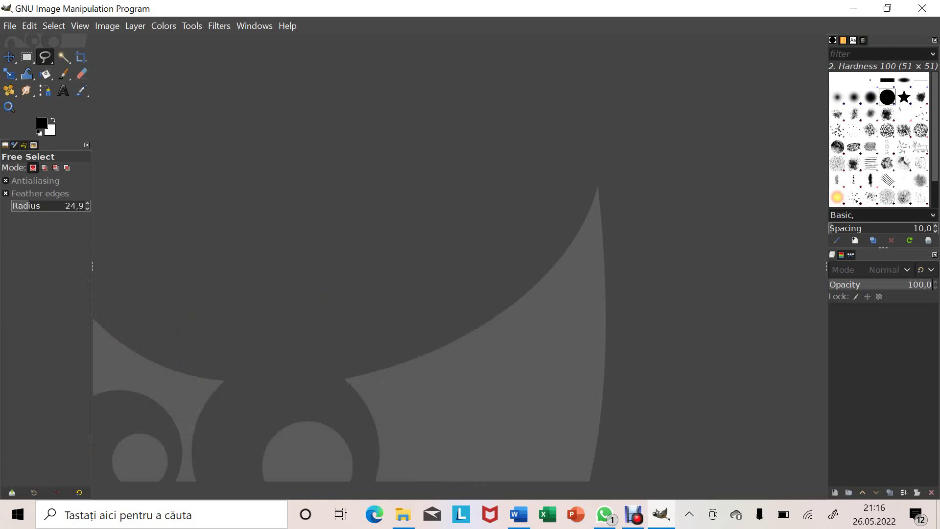
Step: Choose File > Quit to exit GIMP
key("alt+f")
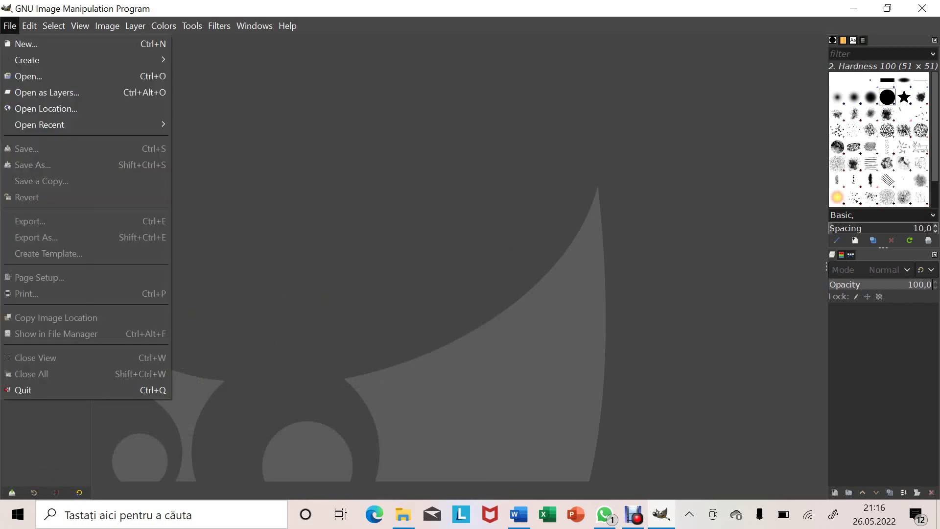
key("Up")
key("Return")
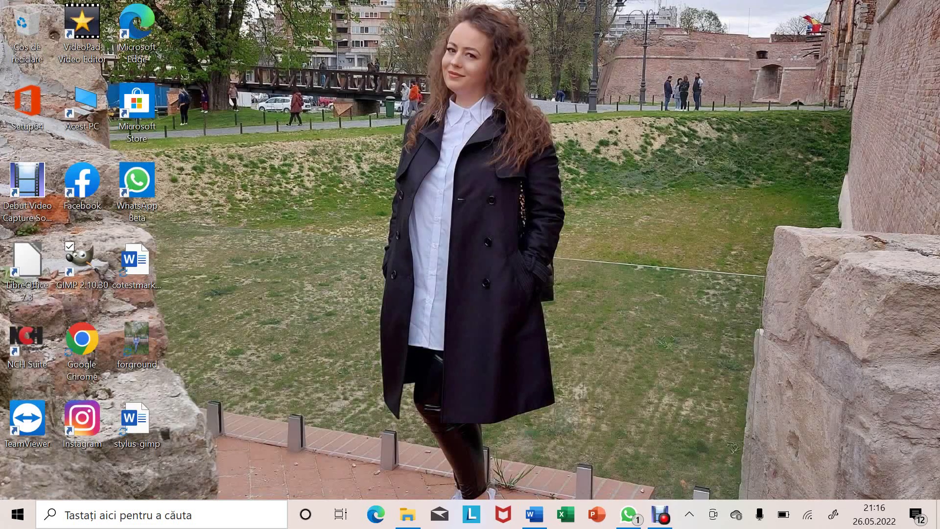
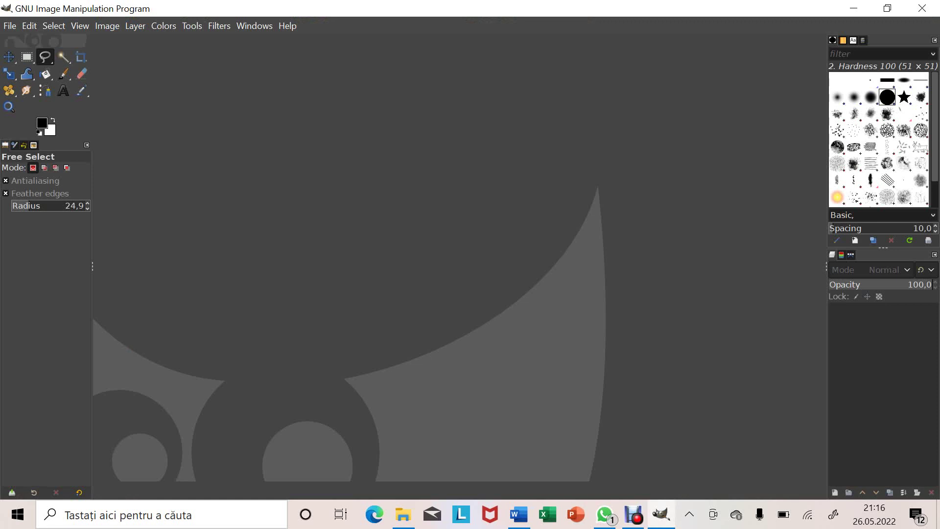
Step: Open GIMP's File menu to reach the open-image command
left_click(9, 25)
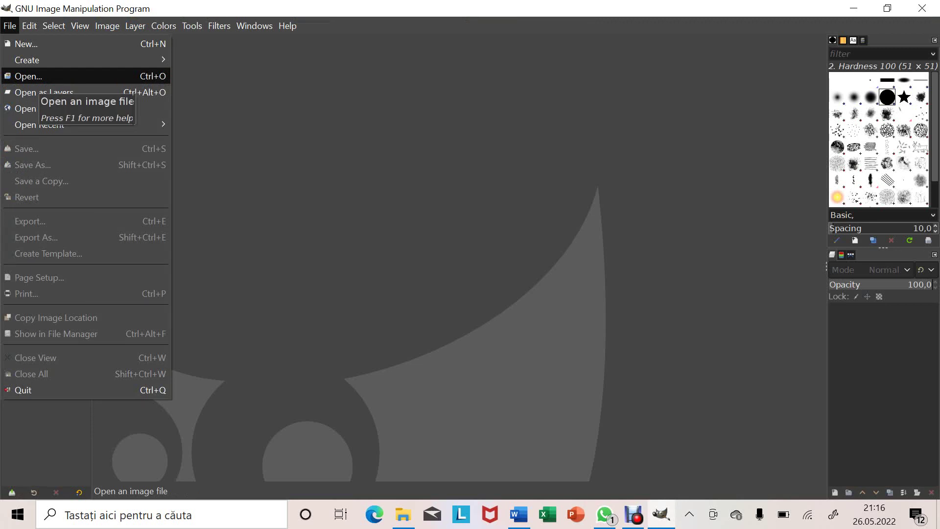
Step: Open forground.jpg from the Desktop folder via File > Open
left_click(30, 76)
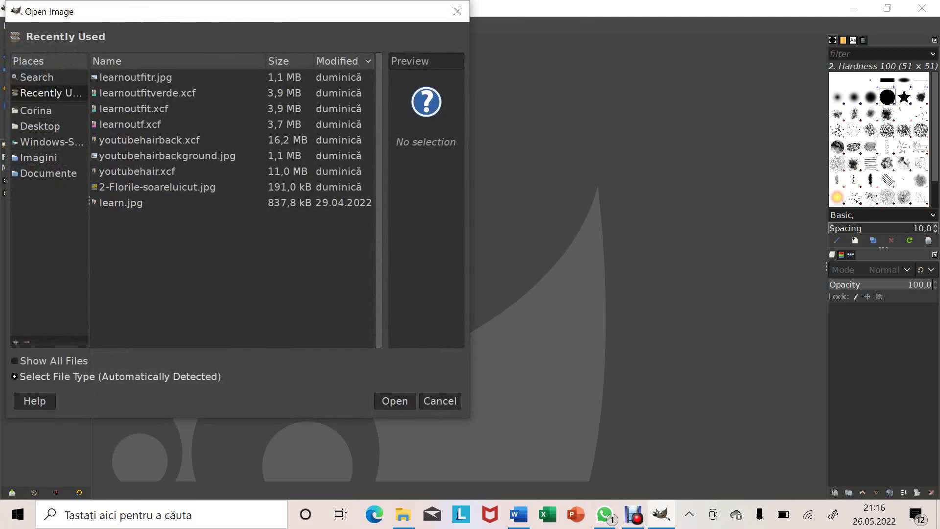
left_click(40, 126)
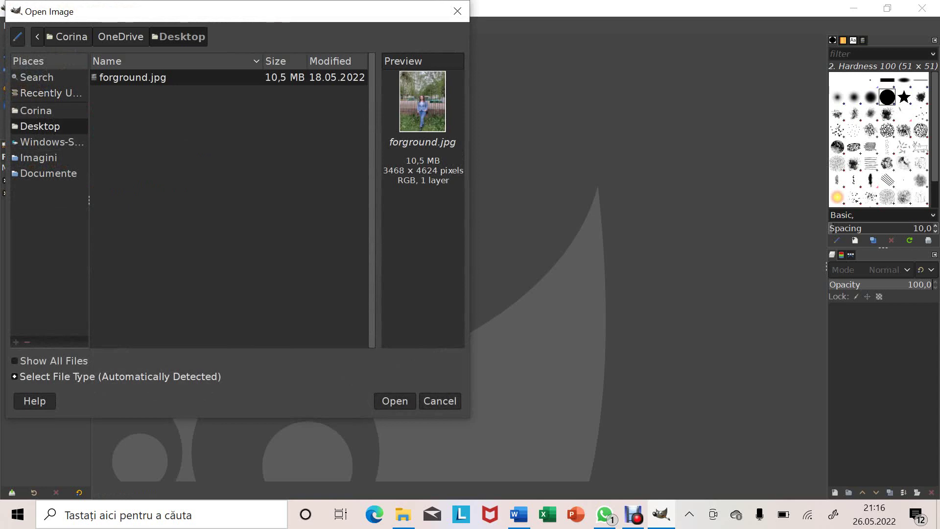
left_click(395, 400)
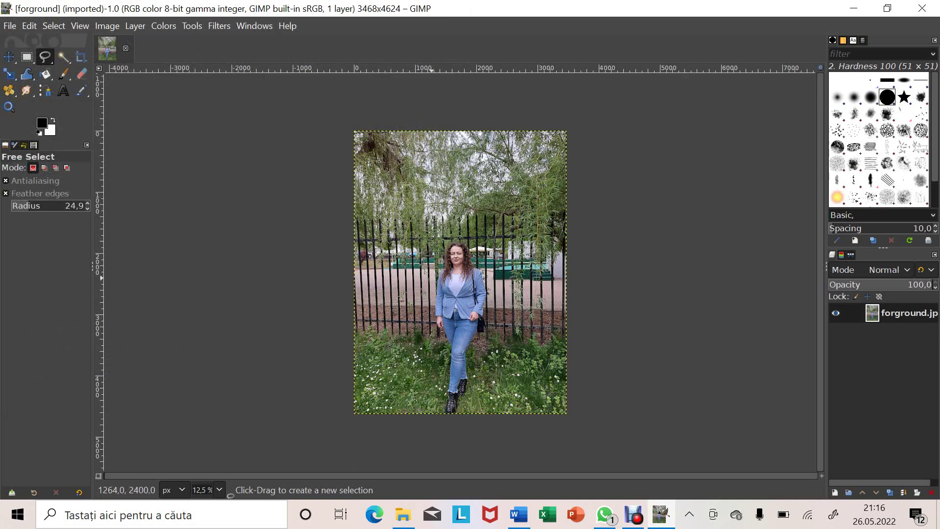
scroll(440, 278, "up", 1, "ctrl")
scroll(455, 264, "up", 2, "ctrl")
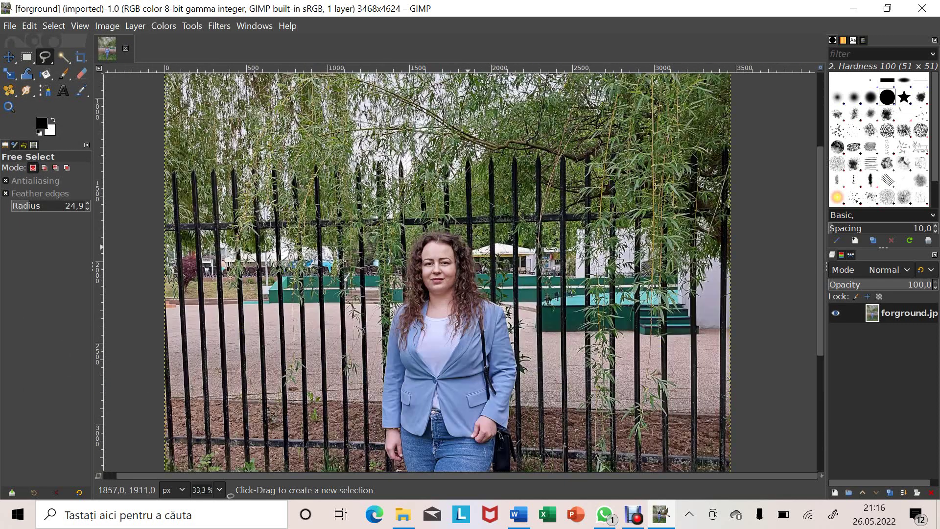
scroll(479, 247, "up", 1, "ctrl")
Step: Discard the stray Free Select point accidentally placed on the woman's cheek
left_click(444, 281)
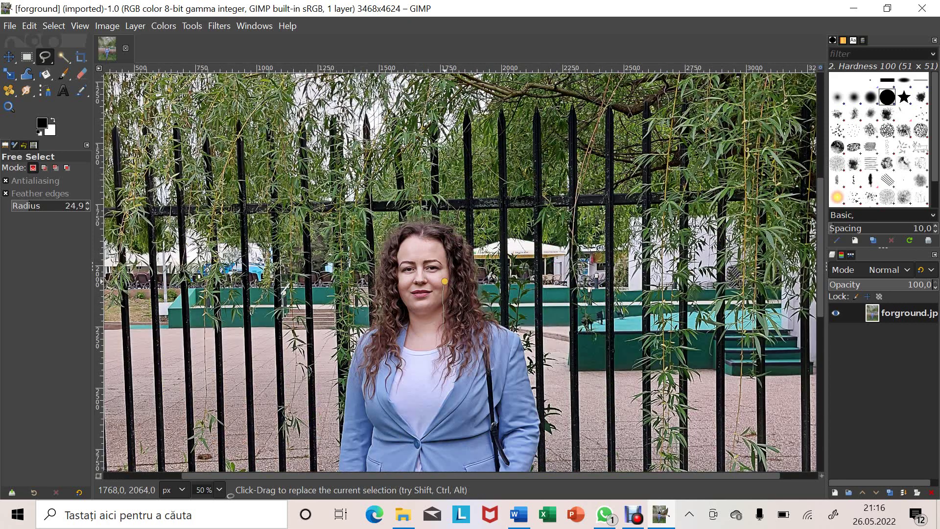
key("Escape")
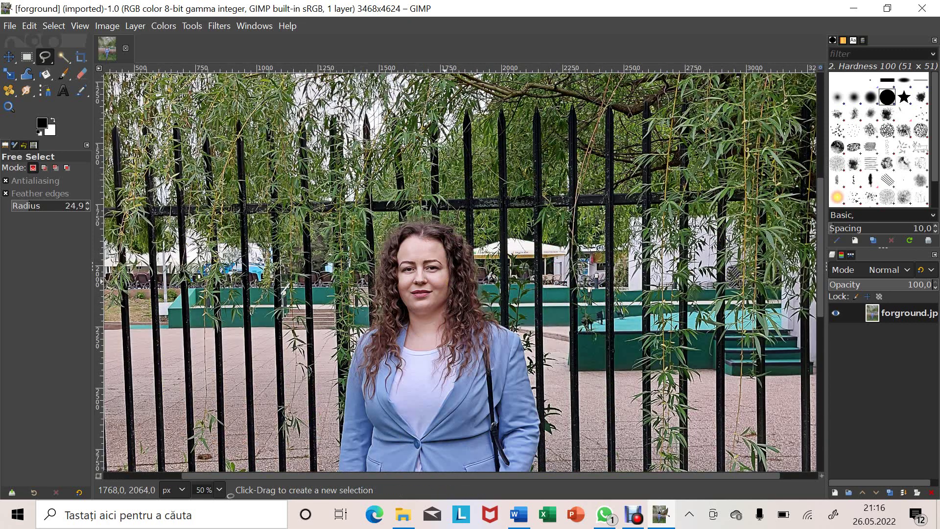
scroll(460, 270, "down", 5)
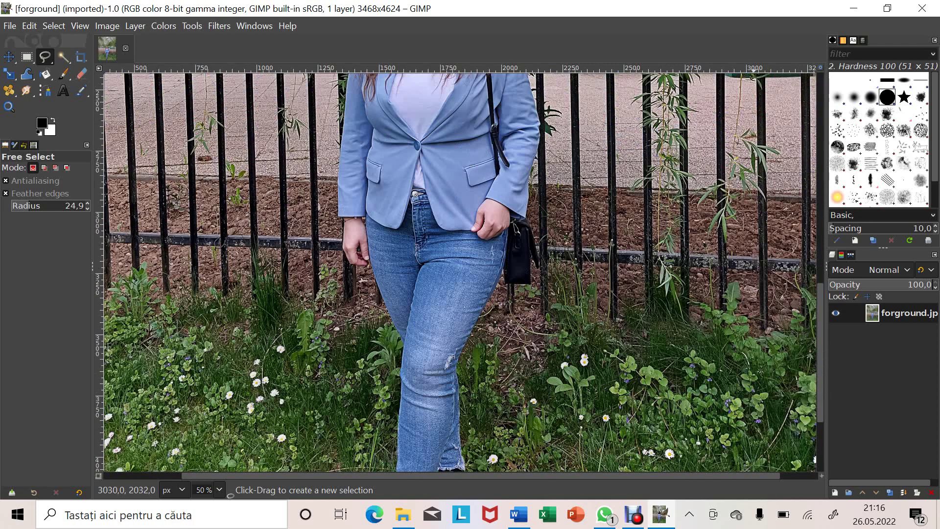
scroll(459, 272, "up", 2)
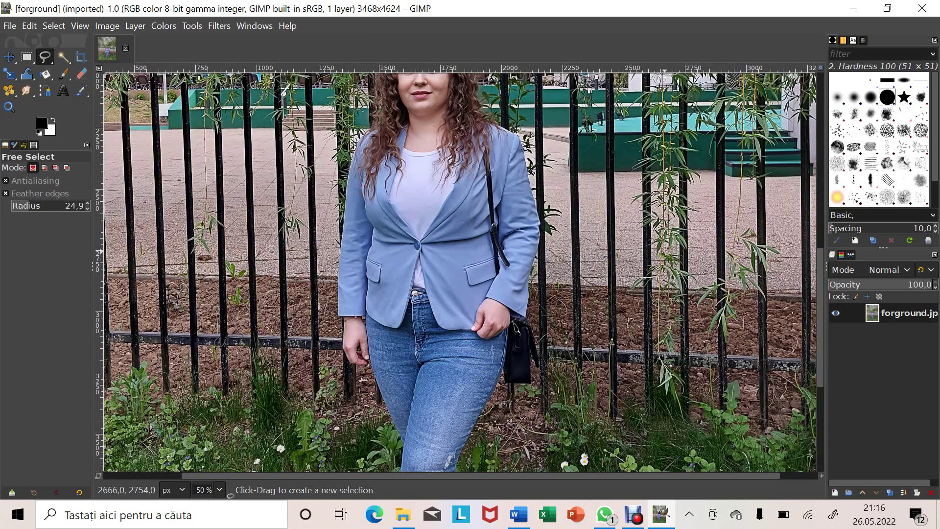
scroll(609, 297, "up", 1, "ctrl")
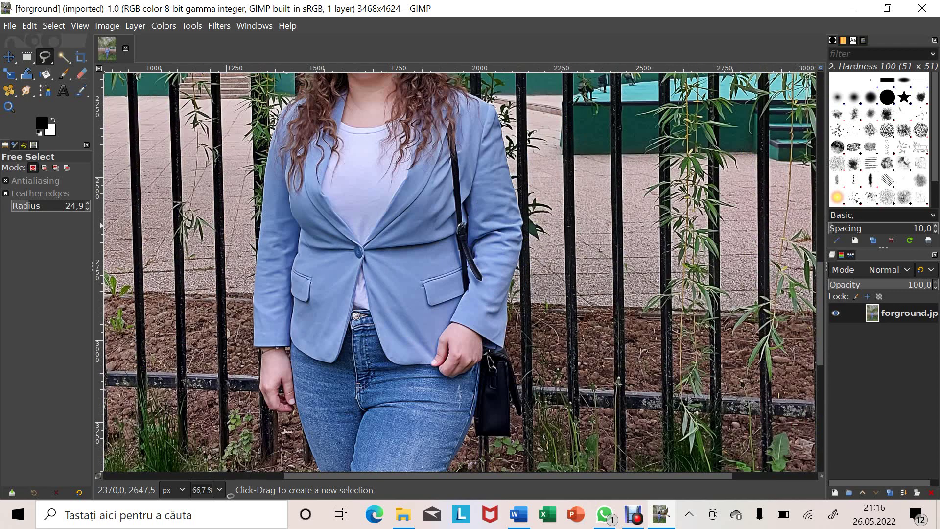
scroll(610, 298, "up", 1, "ctrl")
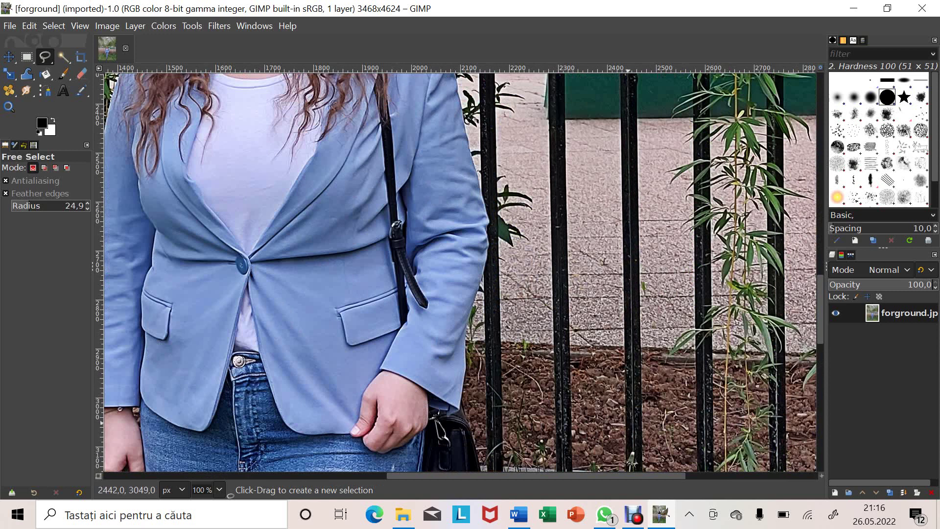
scroll(460, 271, "left", 3)
scroll(459, 271, "left", 2)
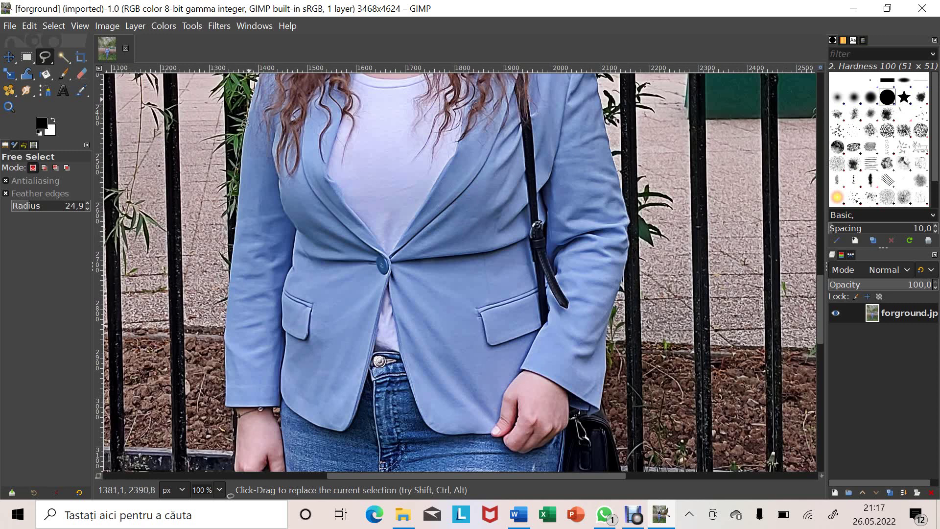
Step: Trace the outline up the jacket's left edge, then pan to show the upper jacket and chin
left_click_drag(244, 122, 253, 86)
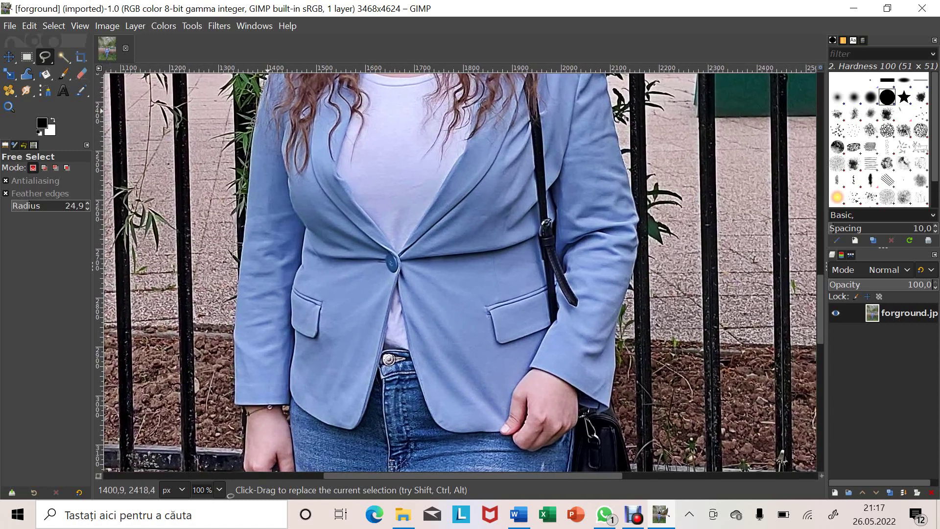
mouse_move(266, 105)
left_mouse_down()
mouse_move(269, 145)
mouse_move(255, 184)
left_mouse_up()
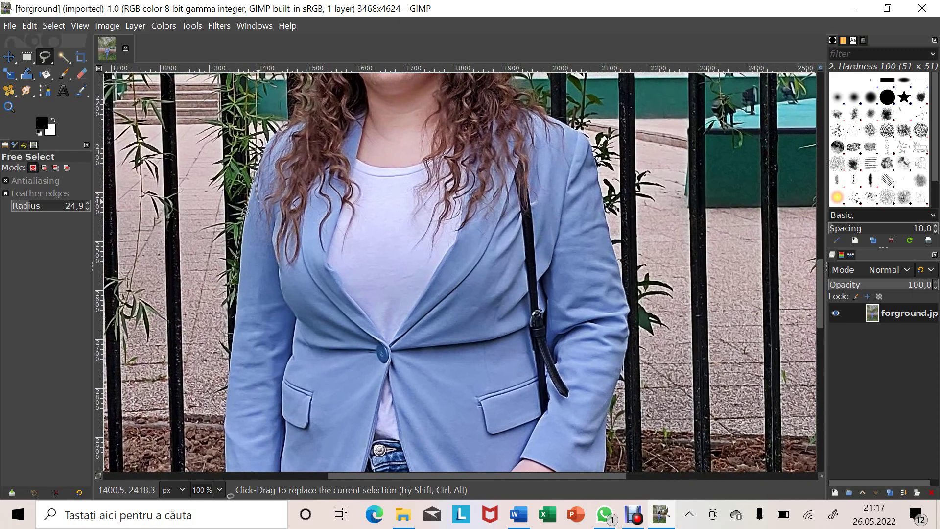
mouse_move(255, 184)
left_mouse_down()
mouse_move(241, 228)
mouse_move(248, 205)
left_mouse_up()
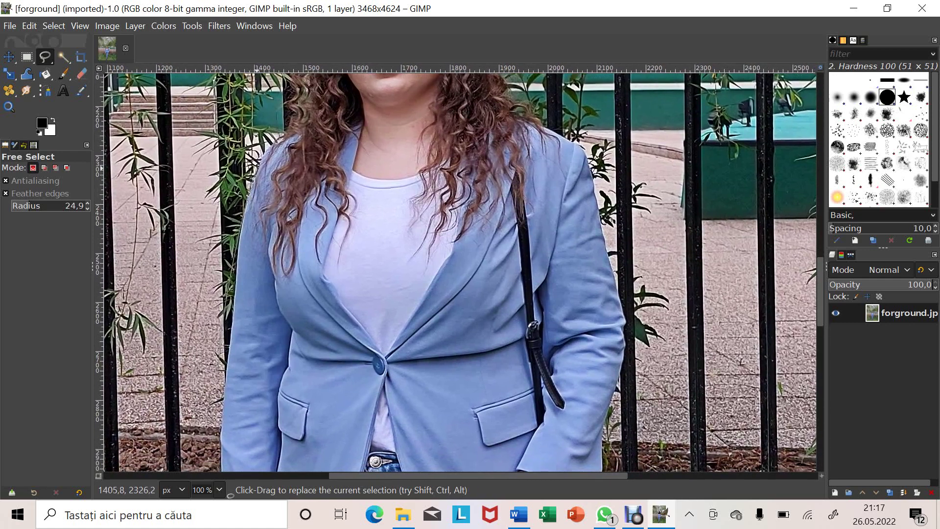
Step: Add three more Free Select points along the hair edge beside the collar
left_click(275, 148)
left_click(290, 134)
left_click(291, 119)
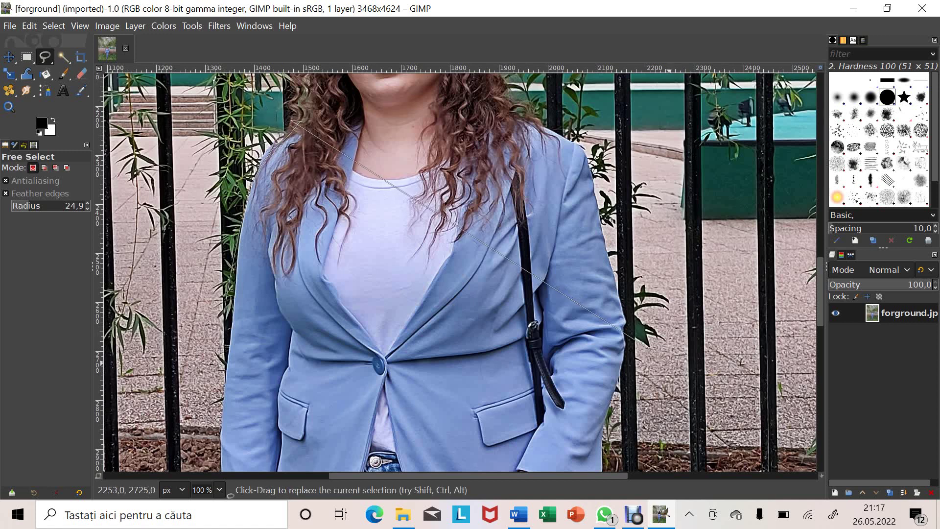
left_click(636, 514)
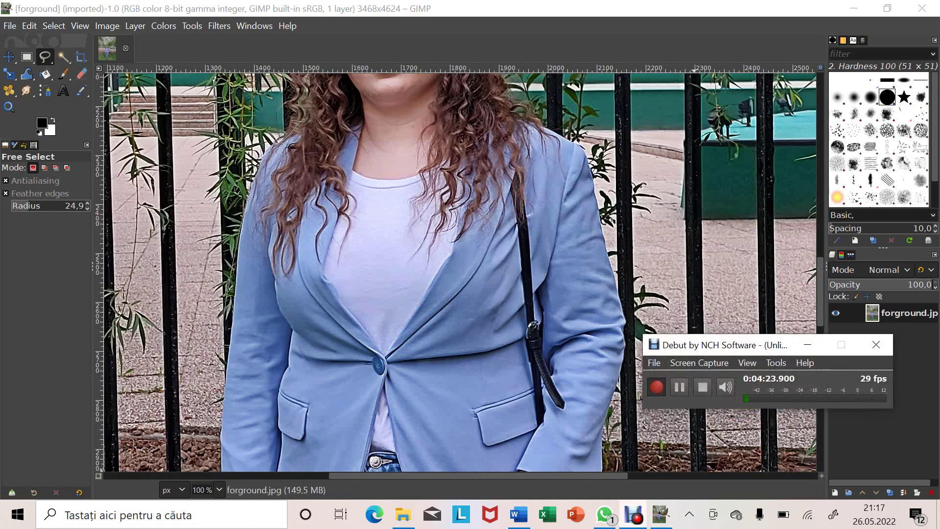